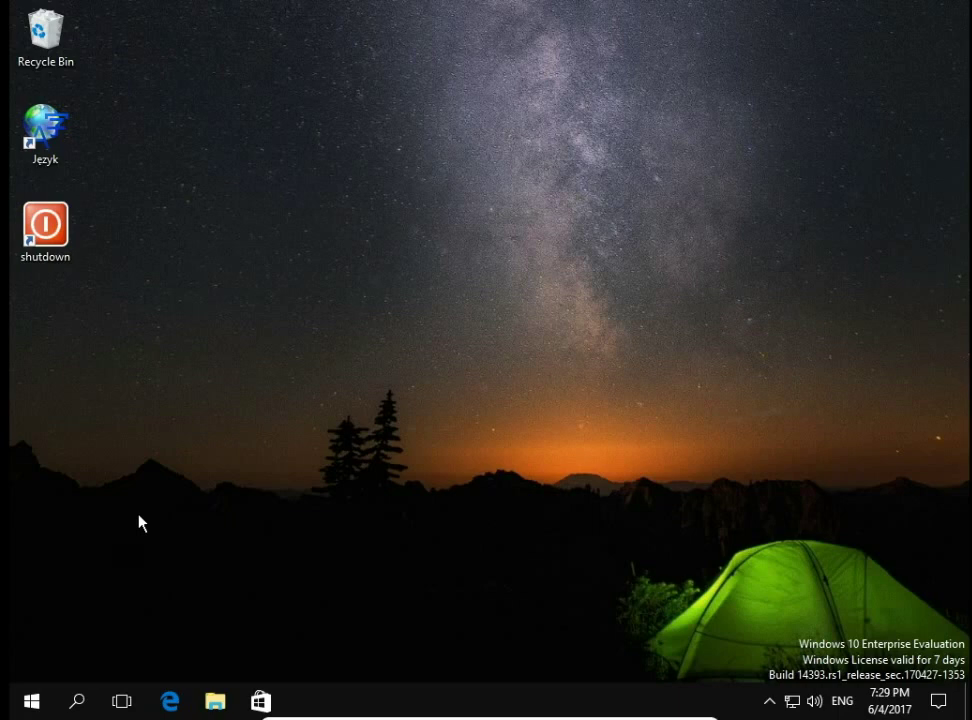
Open the Weather app's settings and try to set the launch location to Always detect my location
left_click(78, 700)
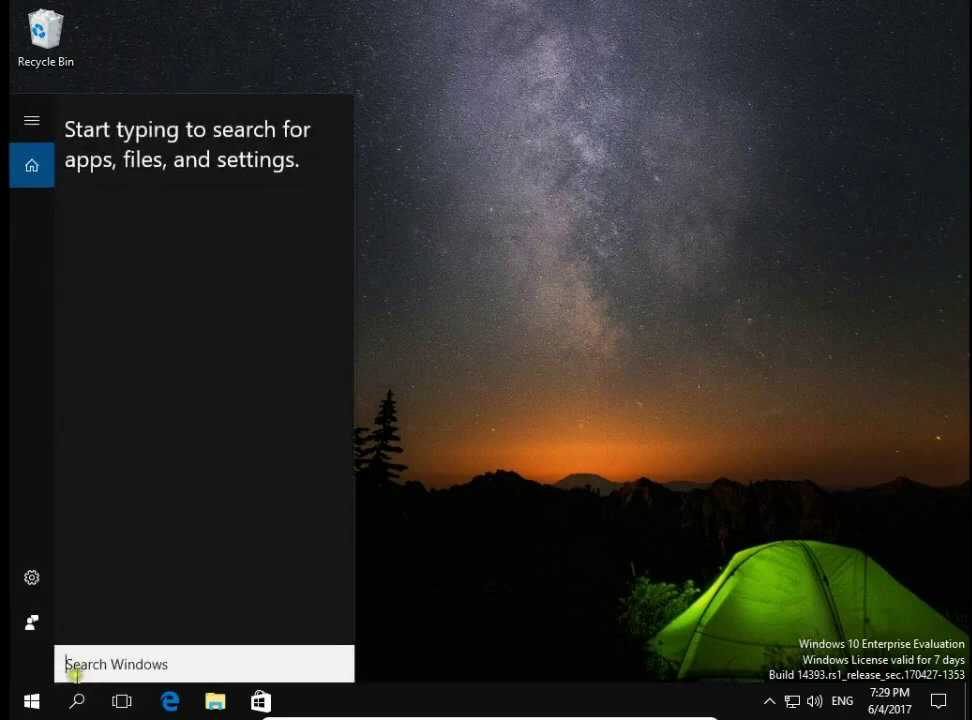
type("weath")
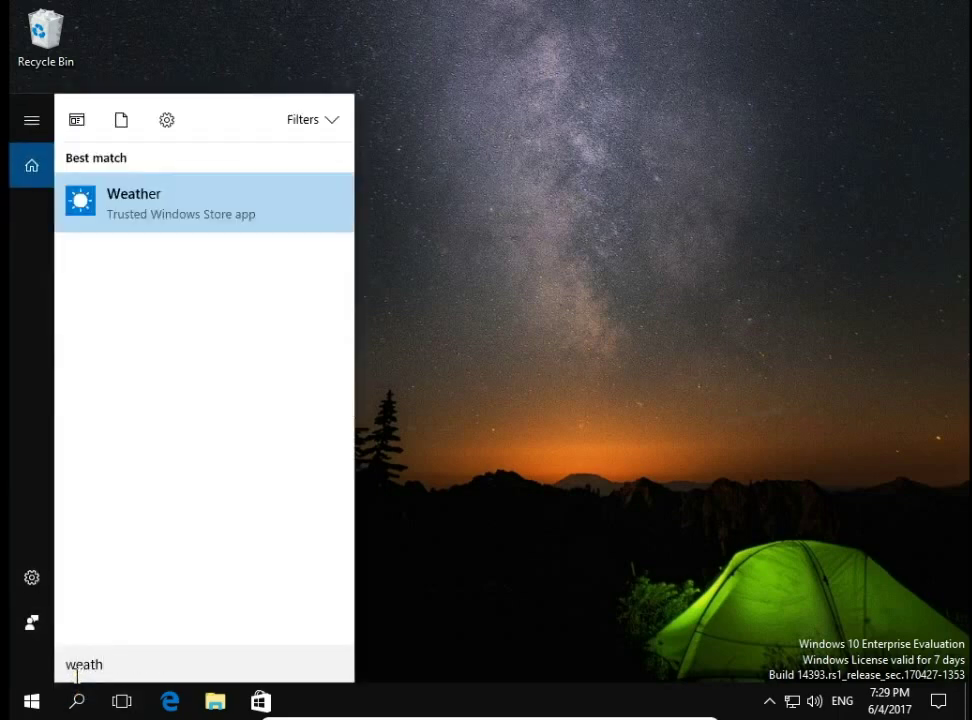
left_click(226, 206)
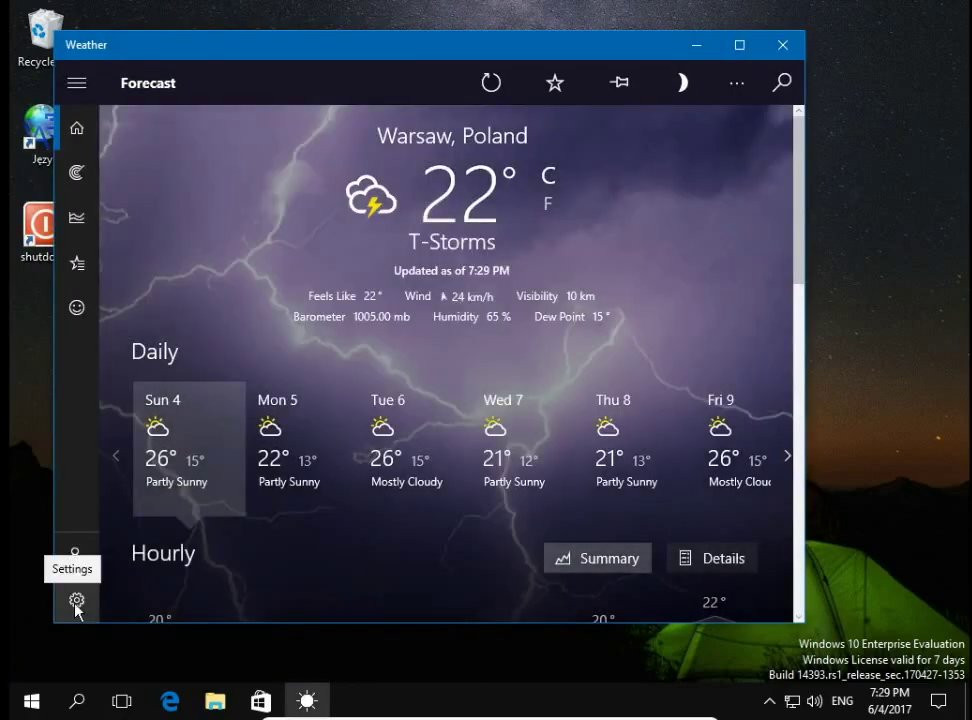
left_click(77, 602)
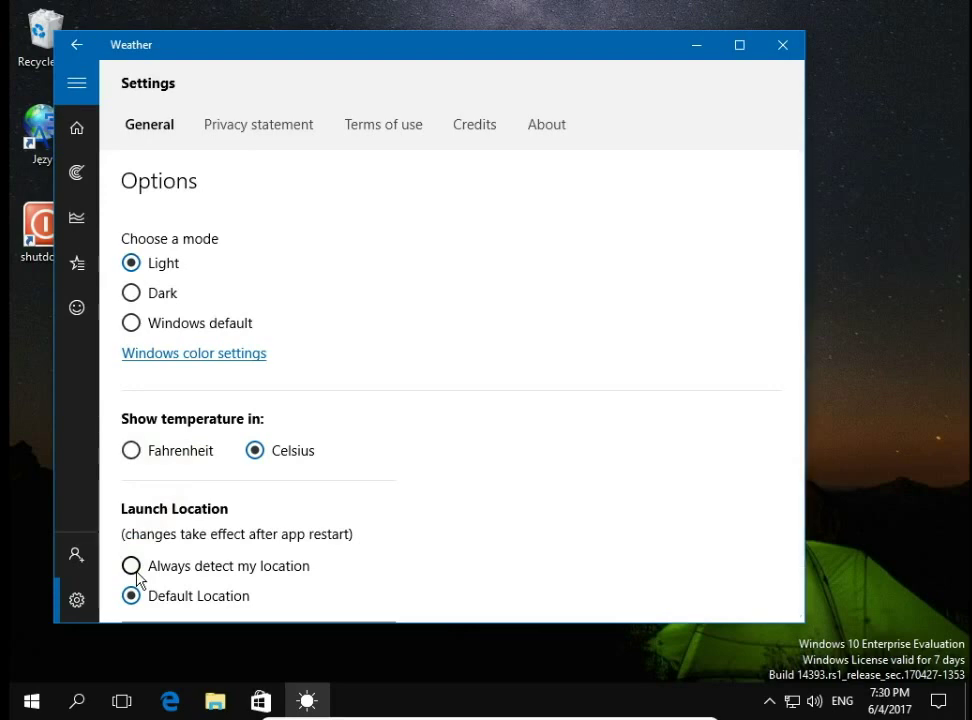
left_click(134, 570)
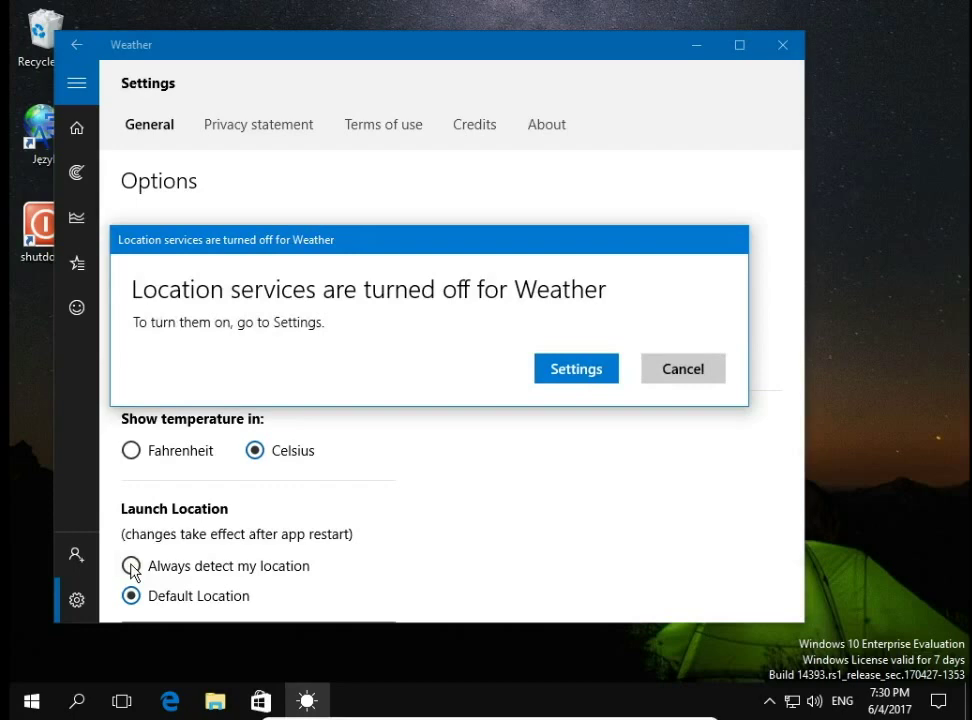
left_click(589, 378)
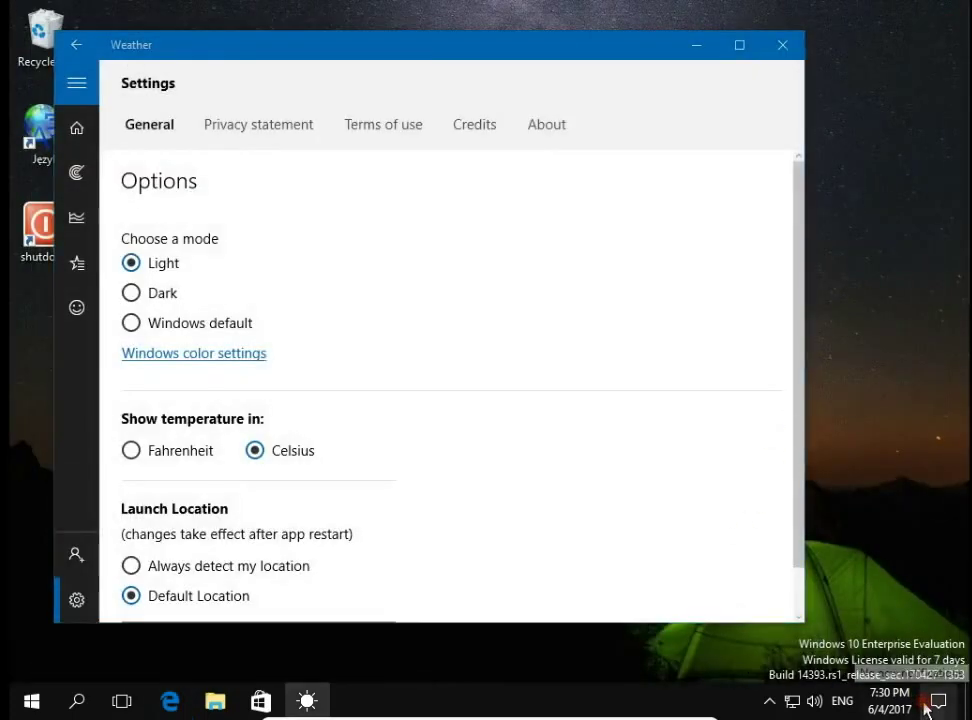
Toggle the Windows location service using its quick action
left_click(936, 702)
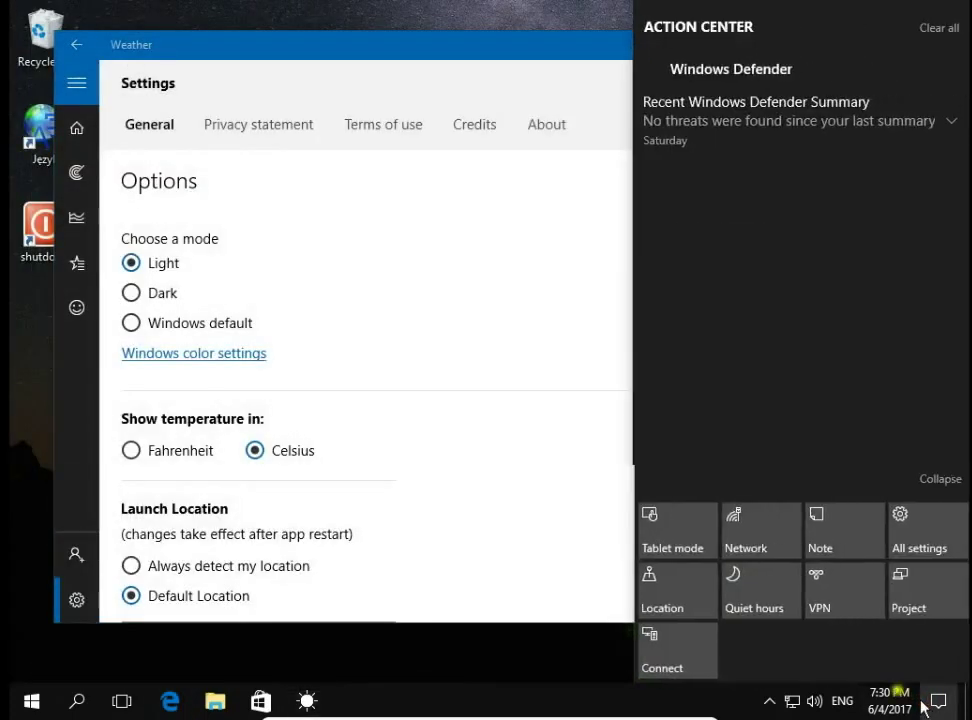
left_click(680, 610)
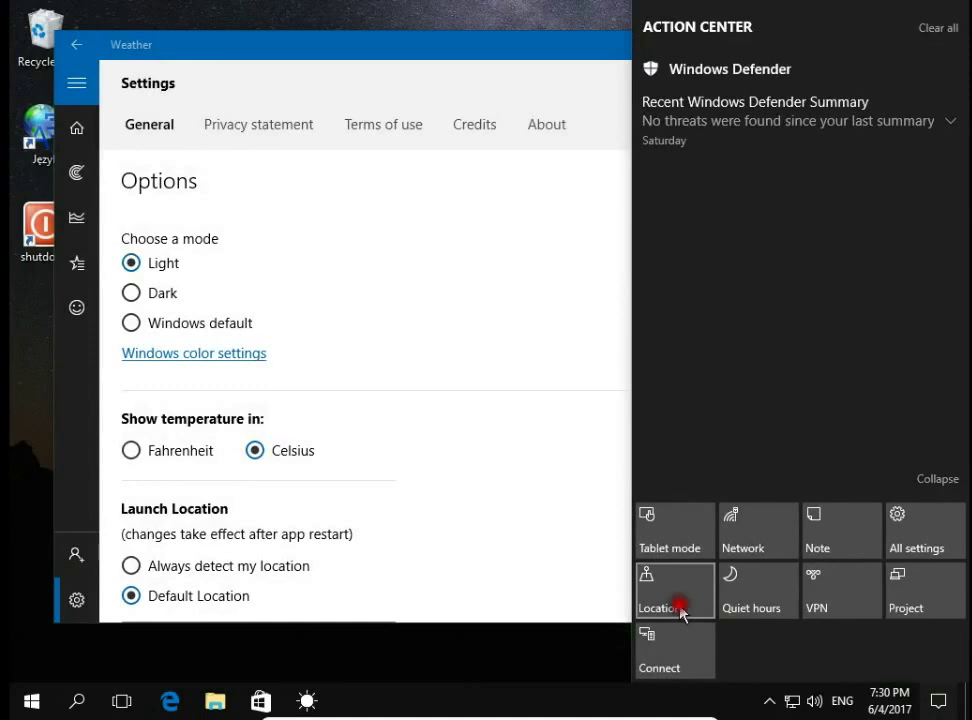
left_click(680, 610)
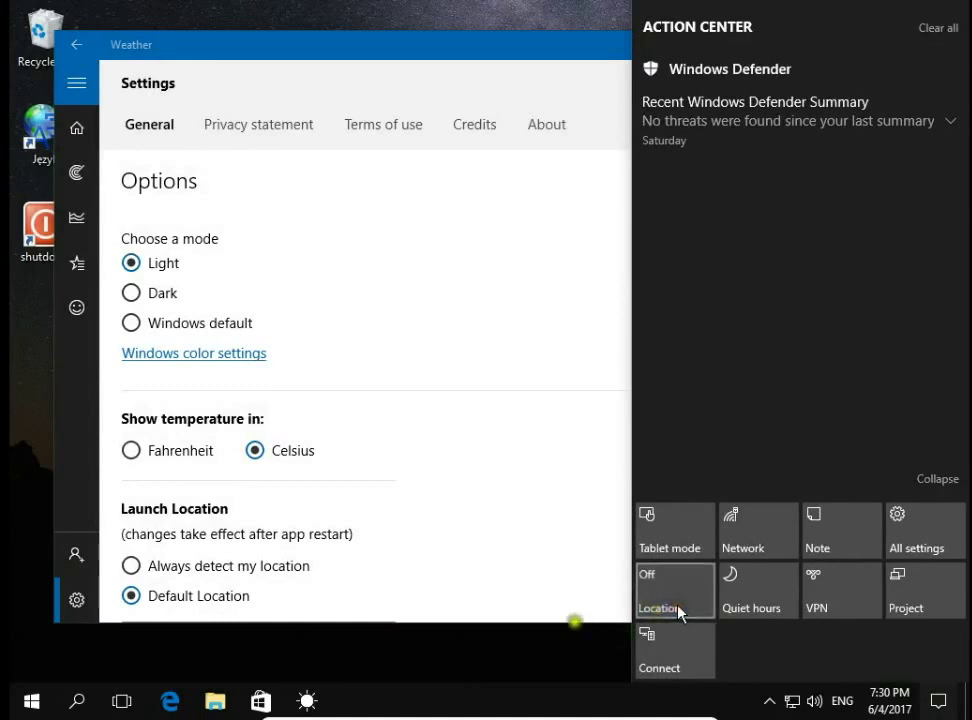
Check the location privacy page in Windows Settings and set Weather's launch location to Always detect my location
left_click(33, 705)
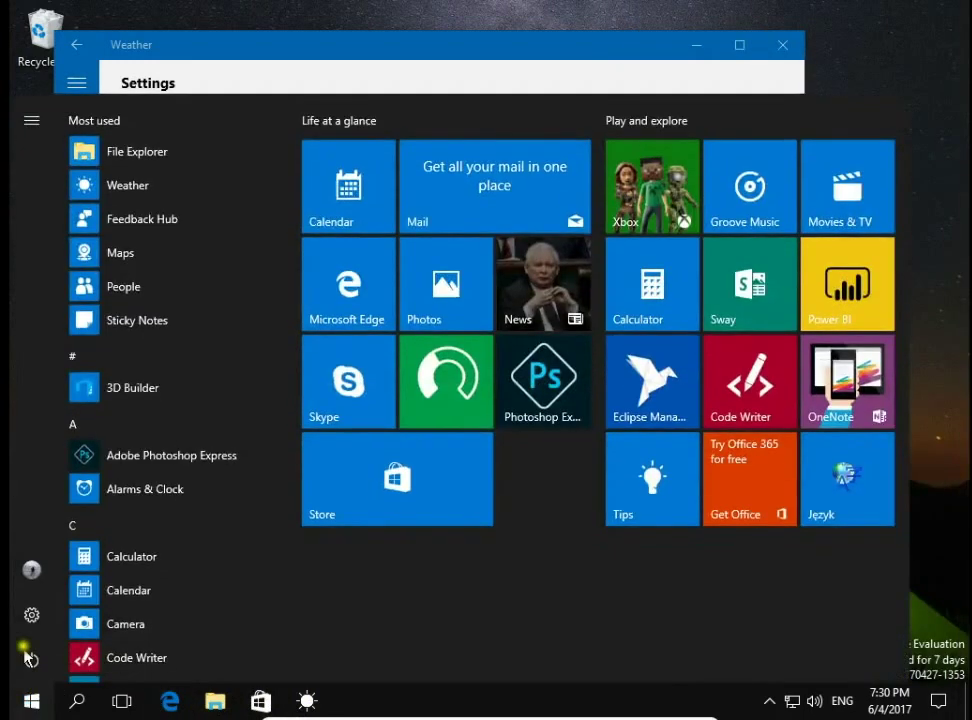
left_click(22, 625)
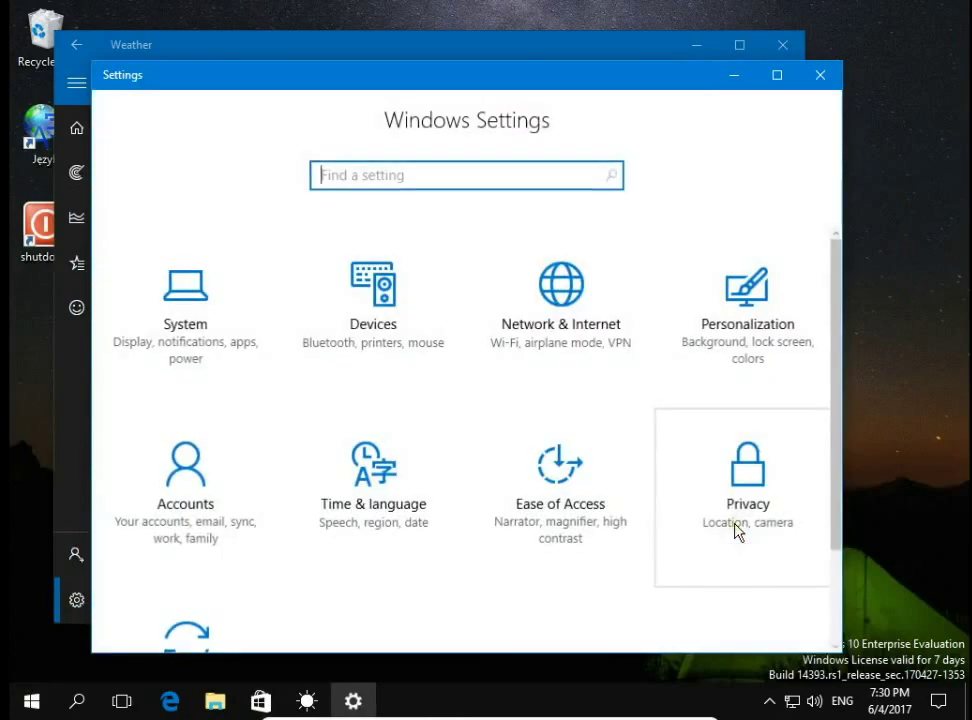
left_click(744, 497)
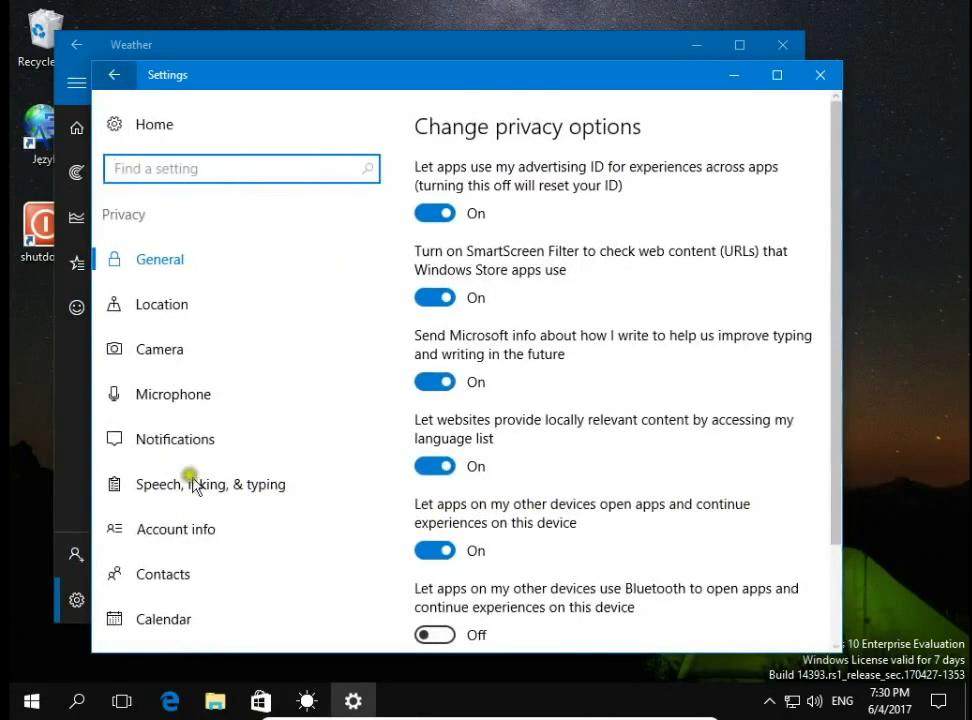
left_click(120, 306)
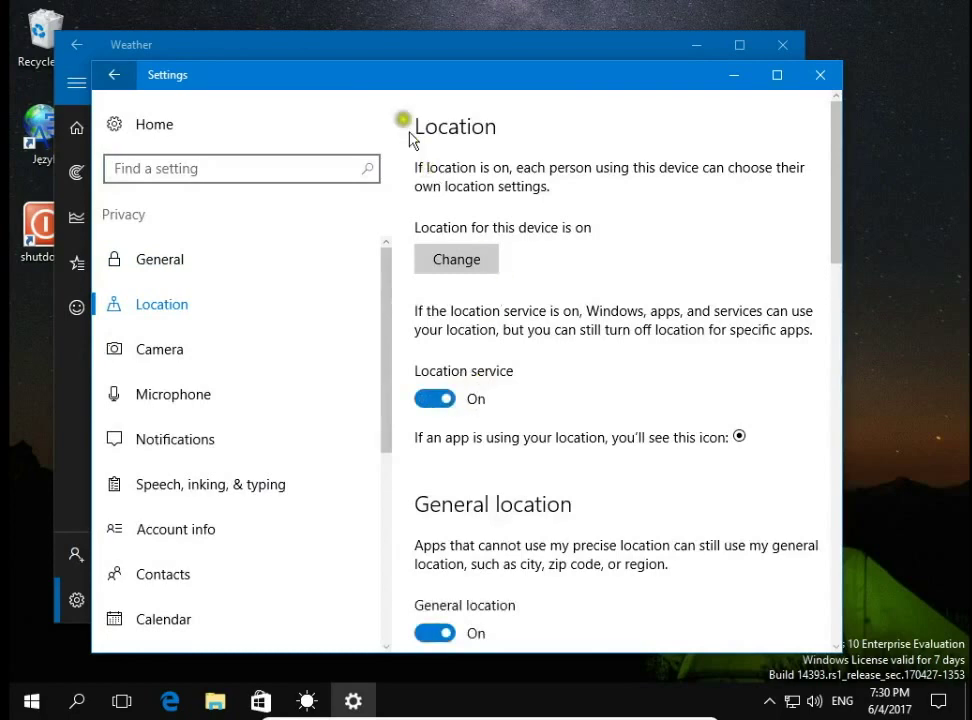
left_click(369, 54)
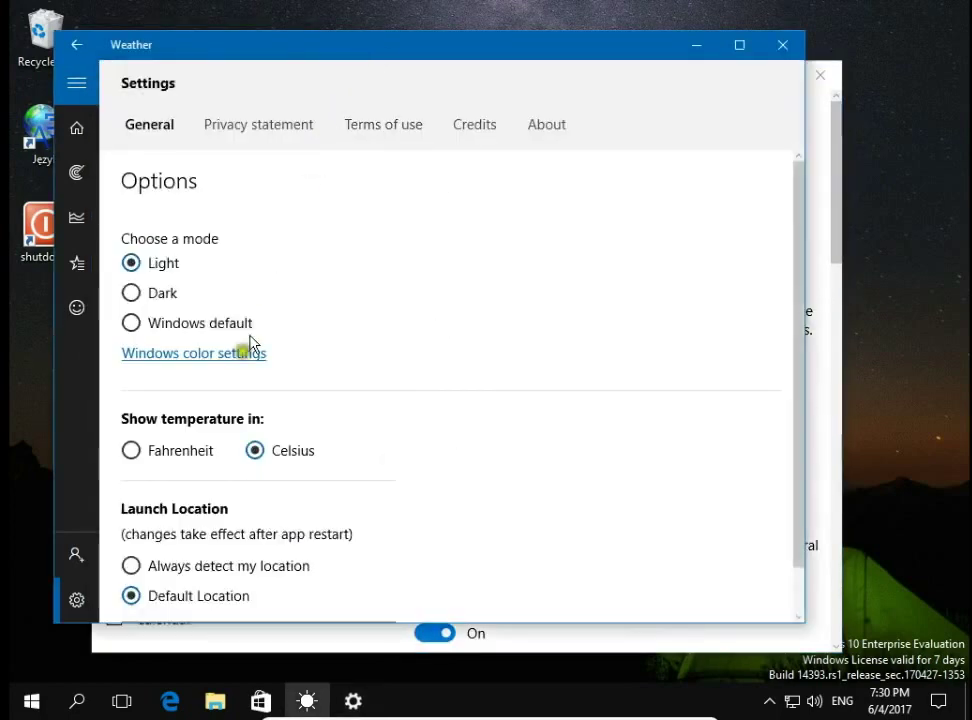
left_click(131, 566)
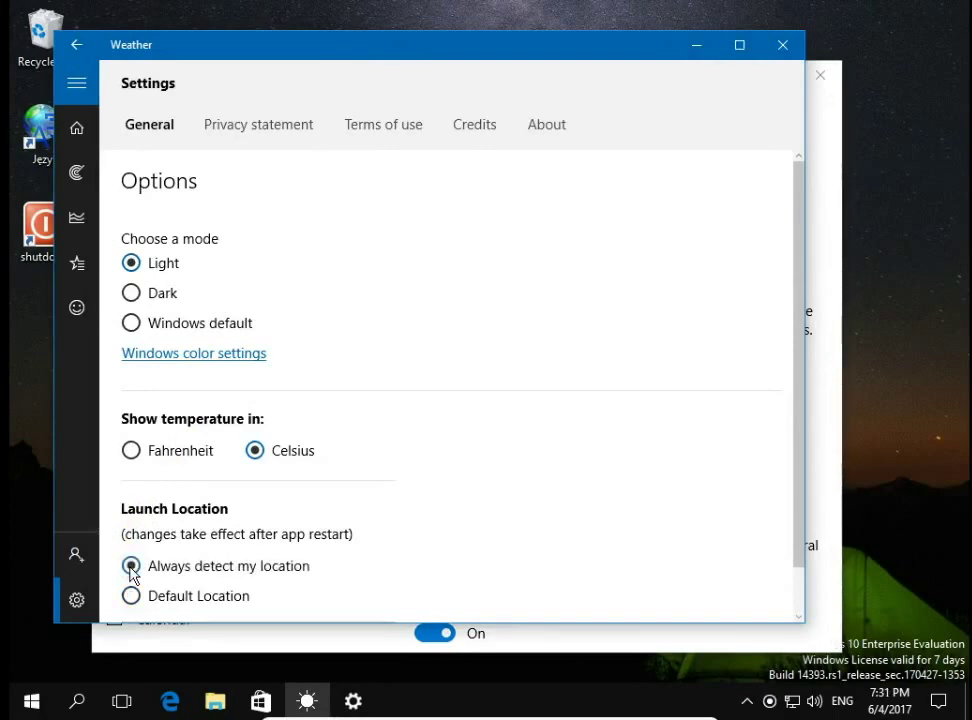
Return to the home forecast for Esbjerg in Weather and pin its tile to Start
left_click(77, 131)
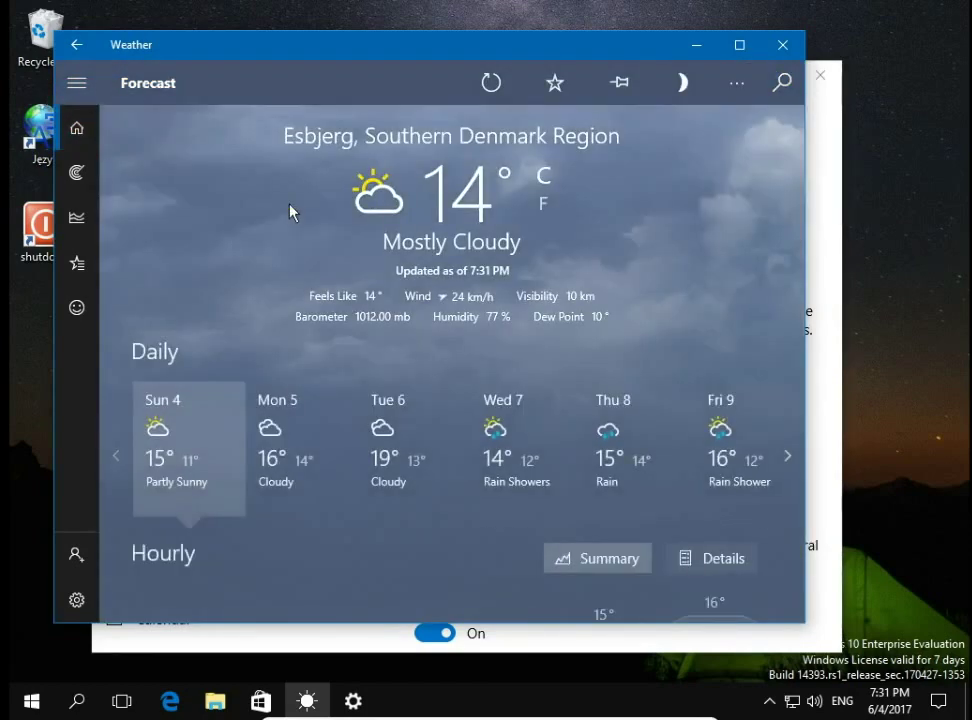
left_click(617, 86)
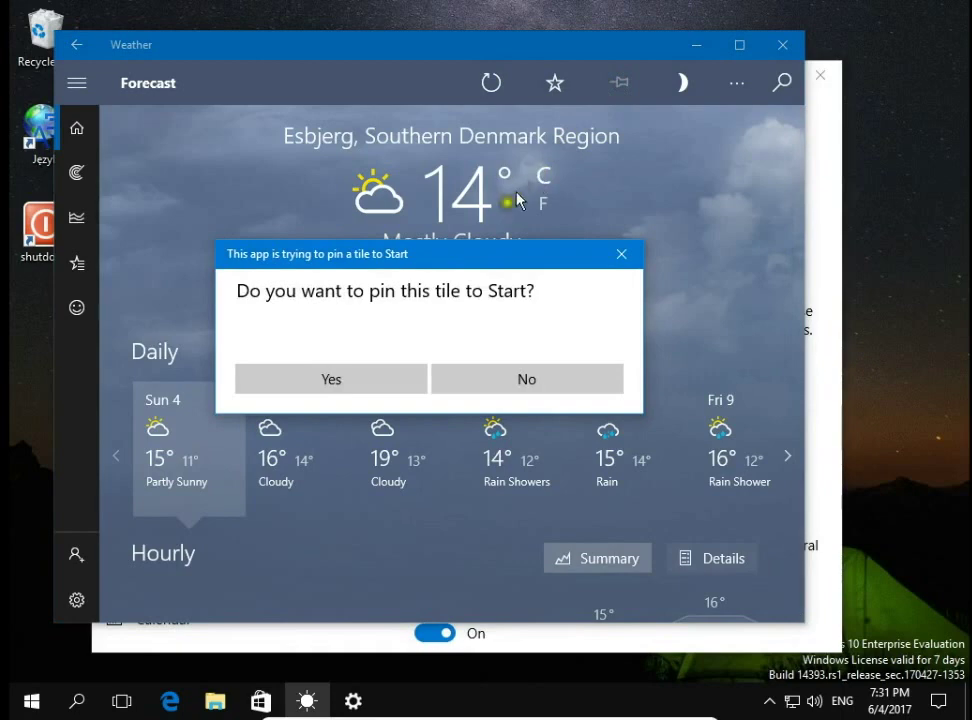
left_click(312, 382)
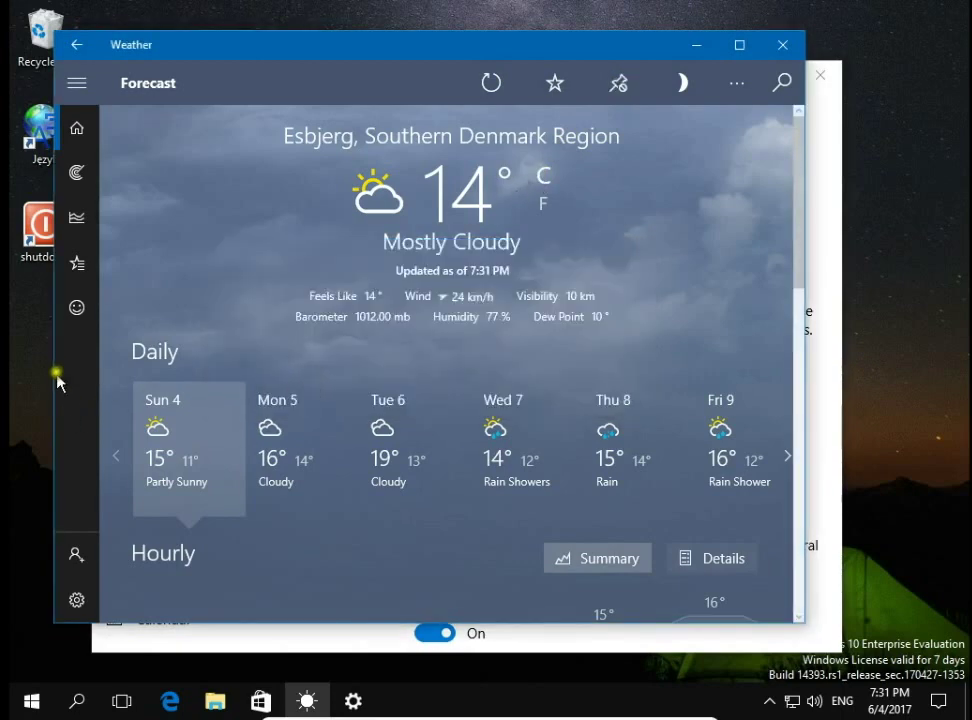
Add San Francisco, California to the favorite places in Weather
left_click(72, 266)
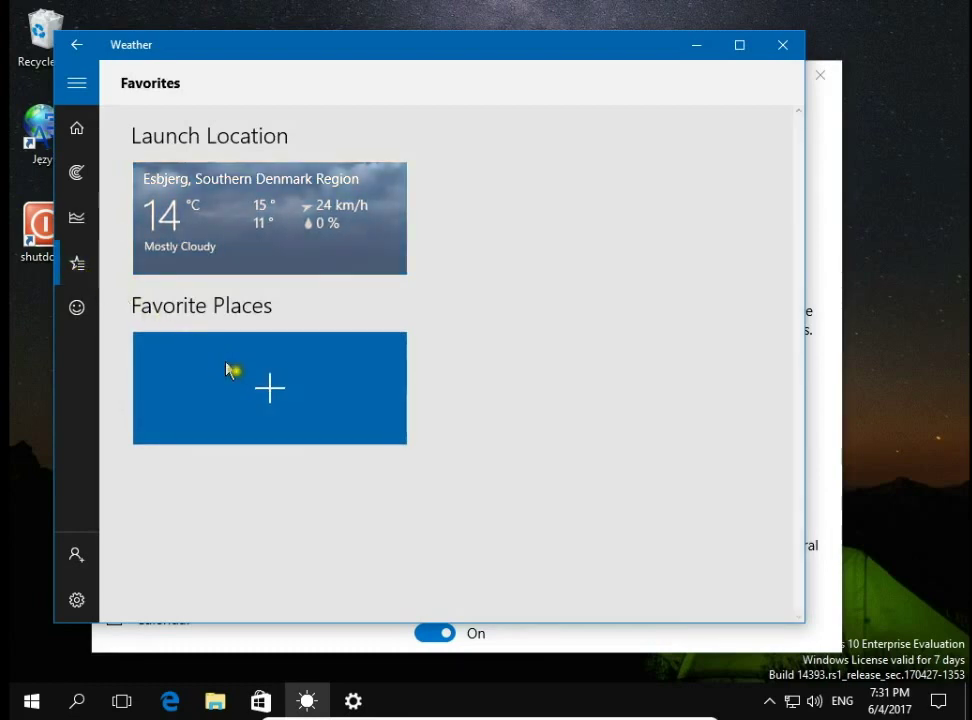
left_click(267, 400)
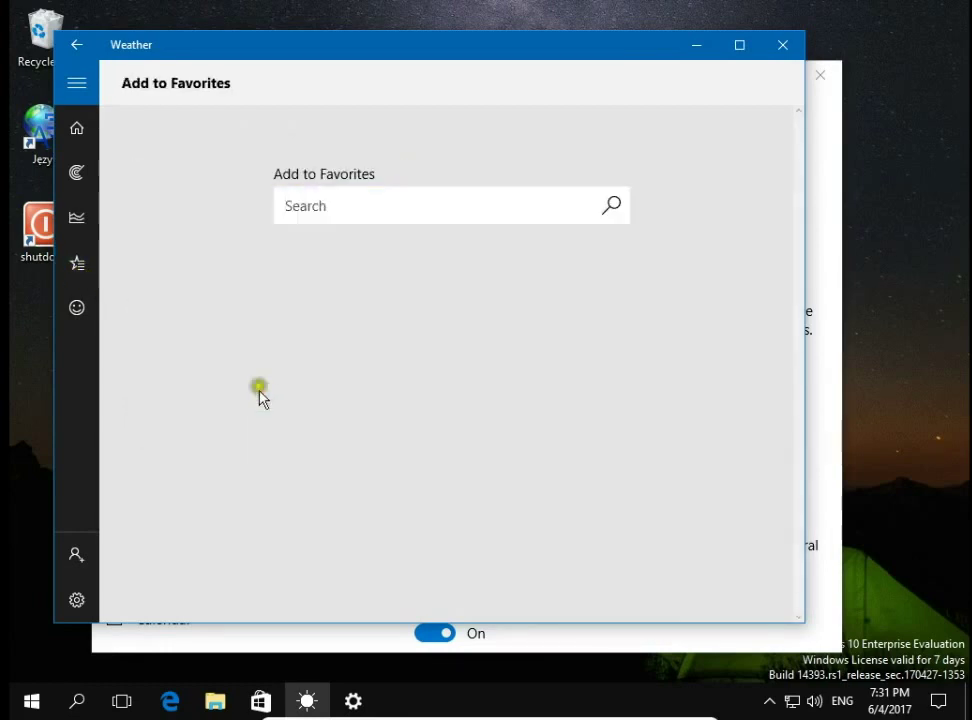
type("san")
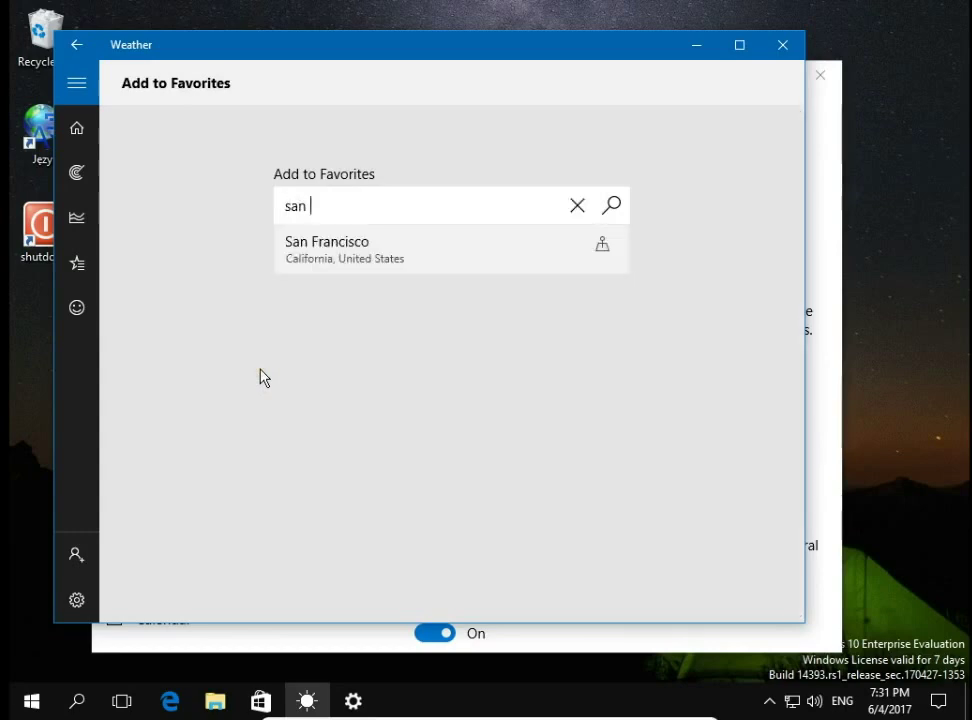
left_click(321, 263)
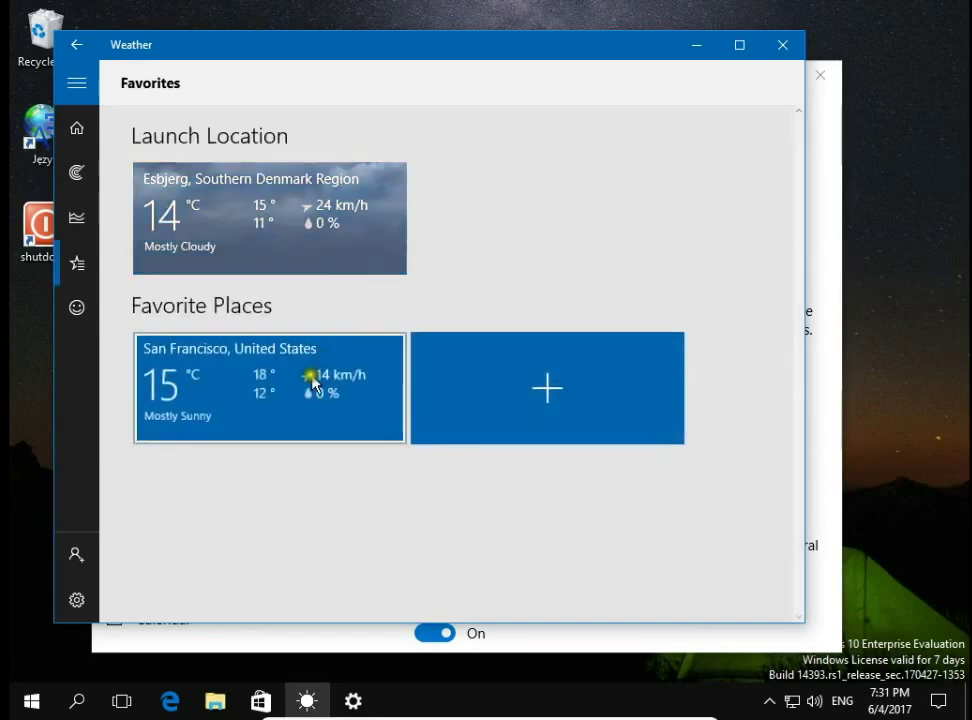
Open the San Francisco forecast from the favorites and pin its tile to Start
left_click(318, 378)
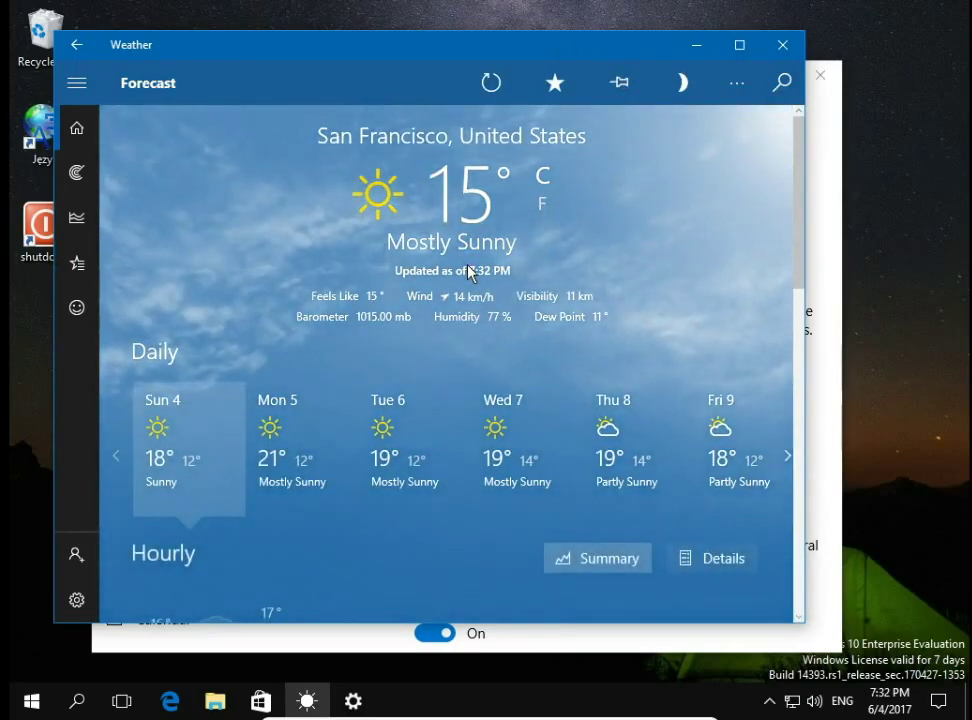
left_click(622, 82)
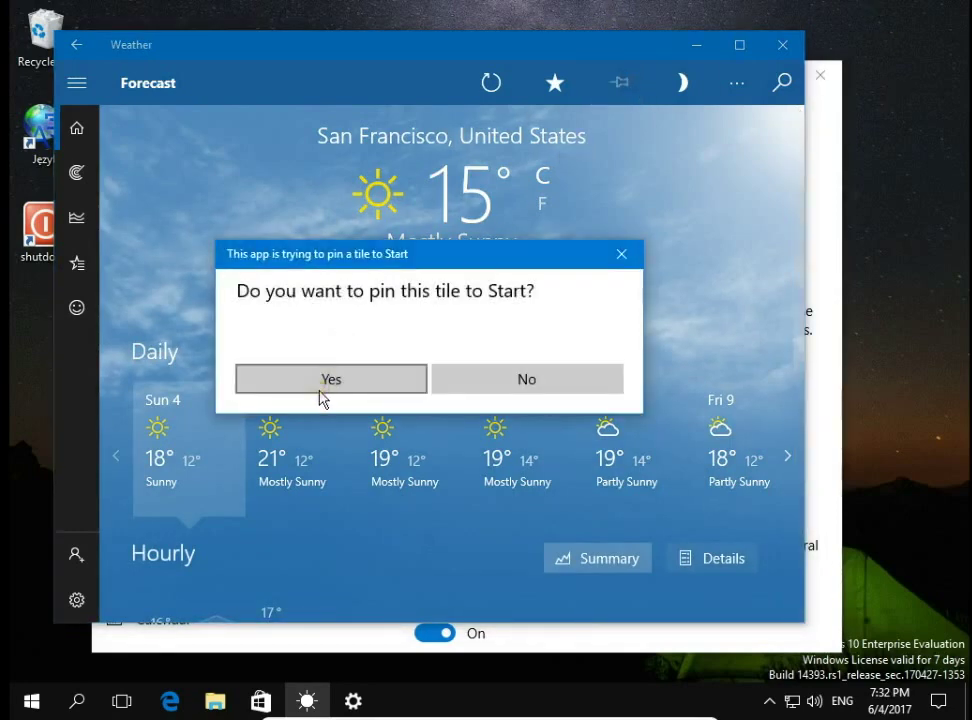
left_click(320, 384)
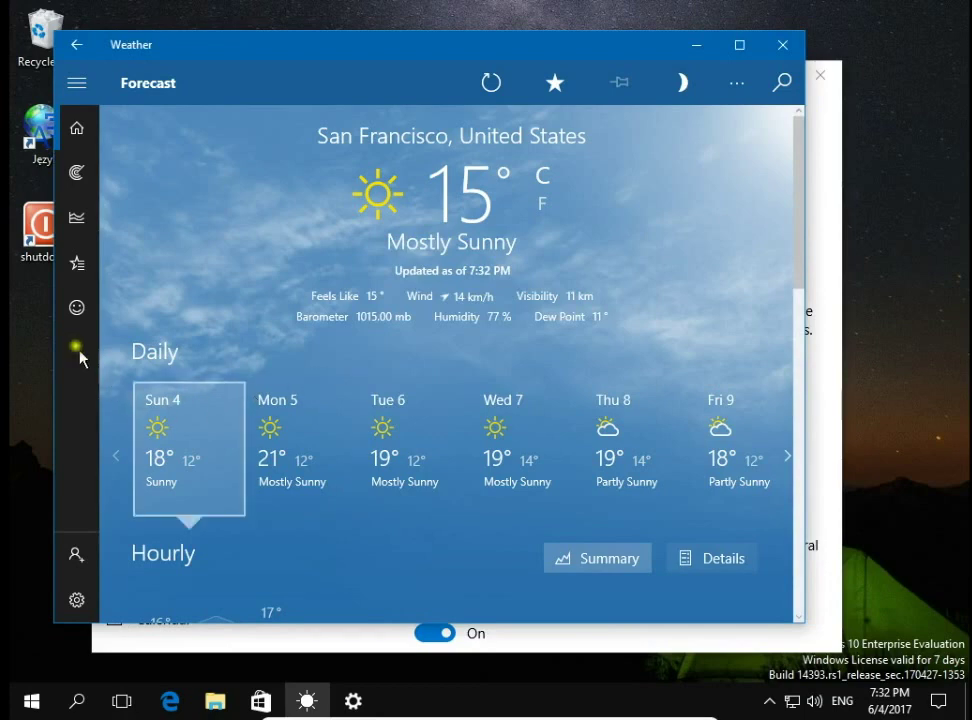
Add Mumbai, Maharashtra, India to the favorite places in Weather
left_click(74, 268)
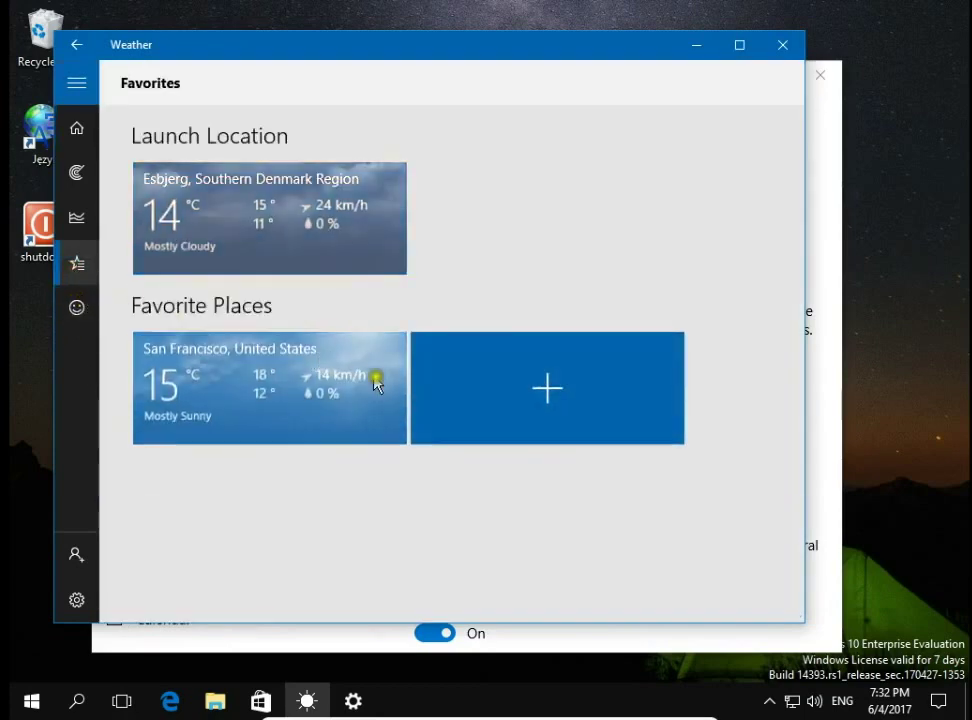
left_click(552, 390)
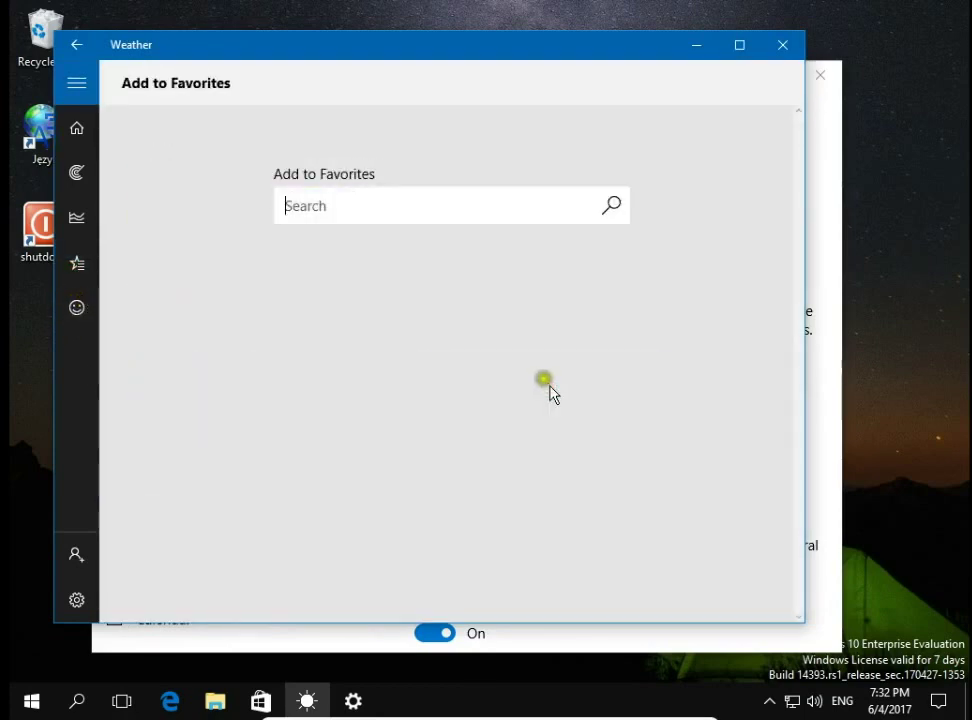
type("mumb")
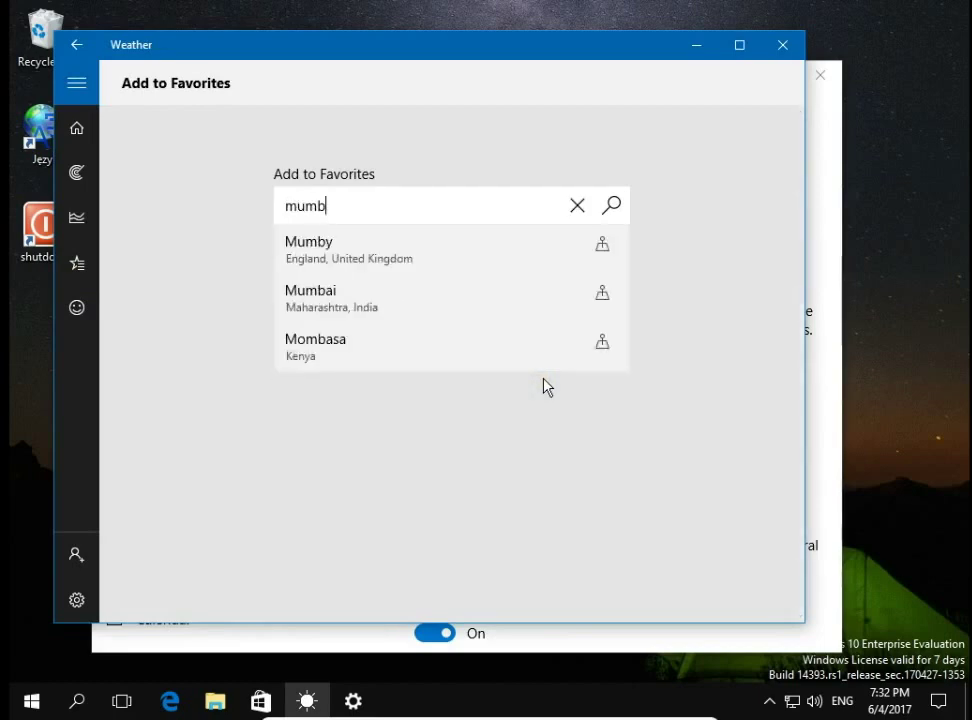
left_click(338, 310)
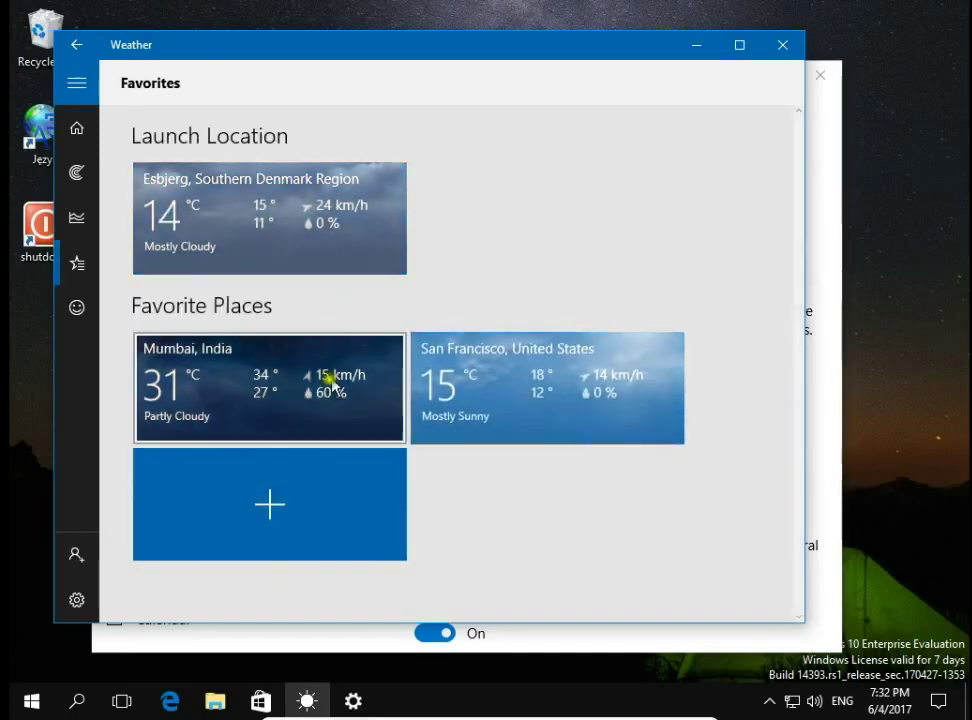
Open the Mumbai forecast from the favorites and pin its tile to Start
left_click(322, 386)
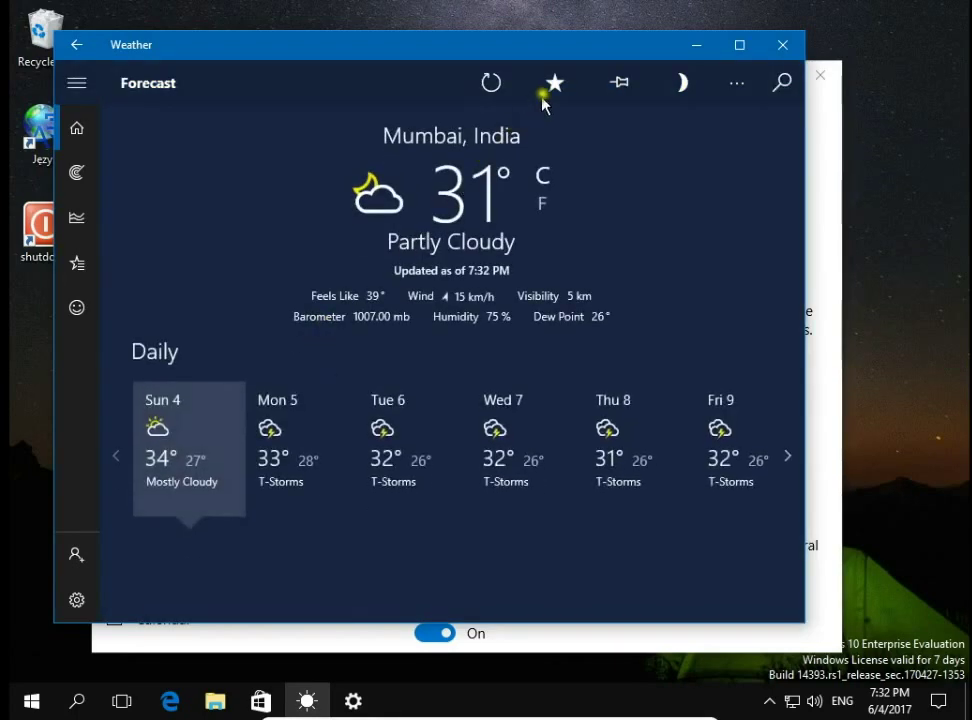
left_click(622, 84)
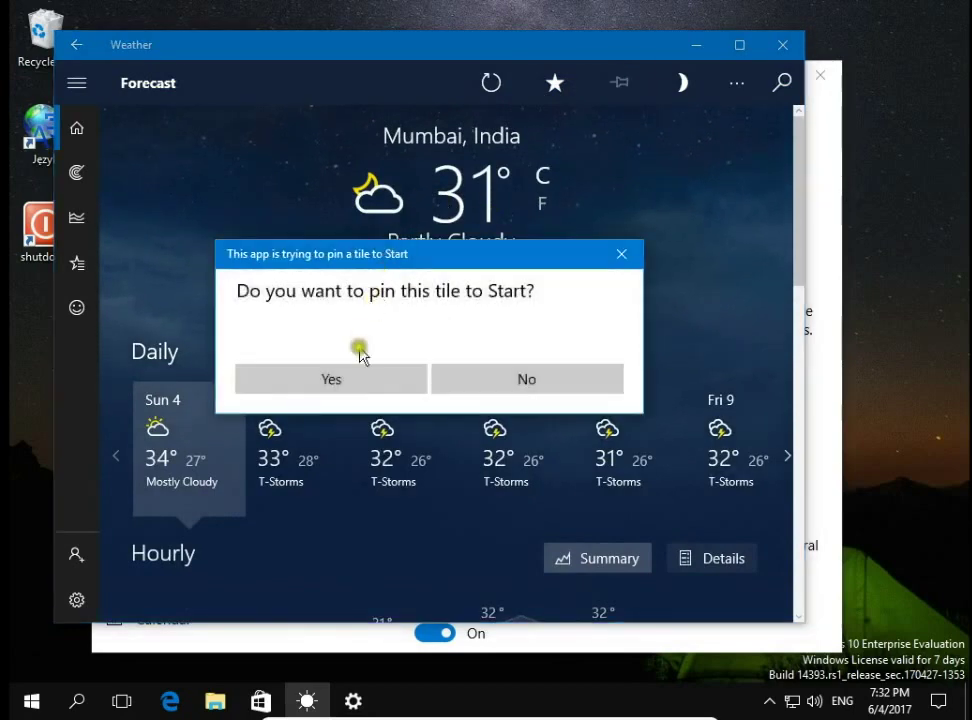
left_click(322, 377)
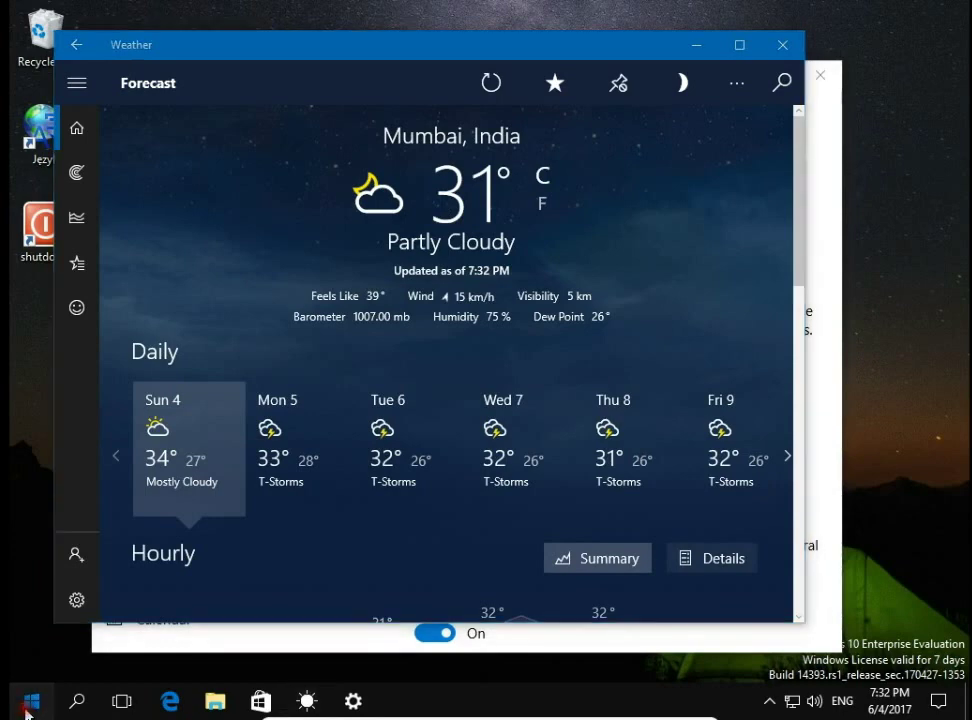
Resize the pinned Esbjerg weather tile on Start to Wide
left_click(27, 710)
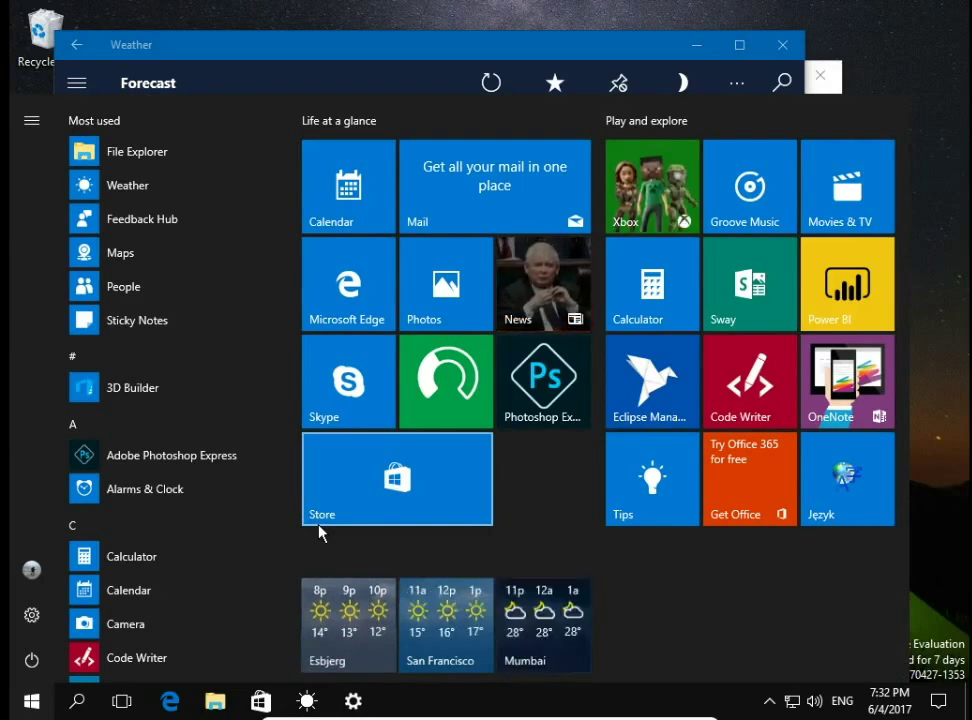
right_click(356, 620)
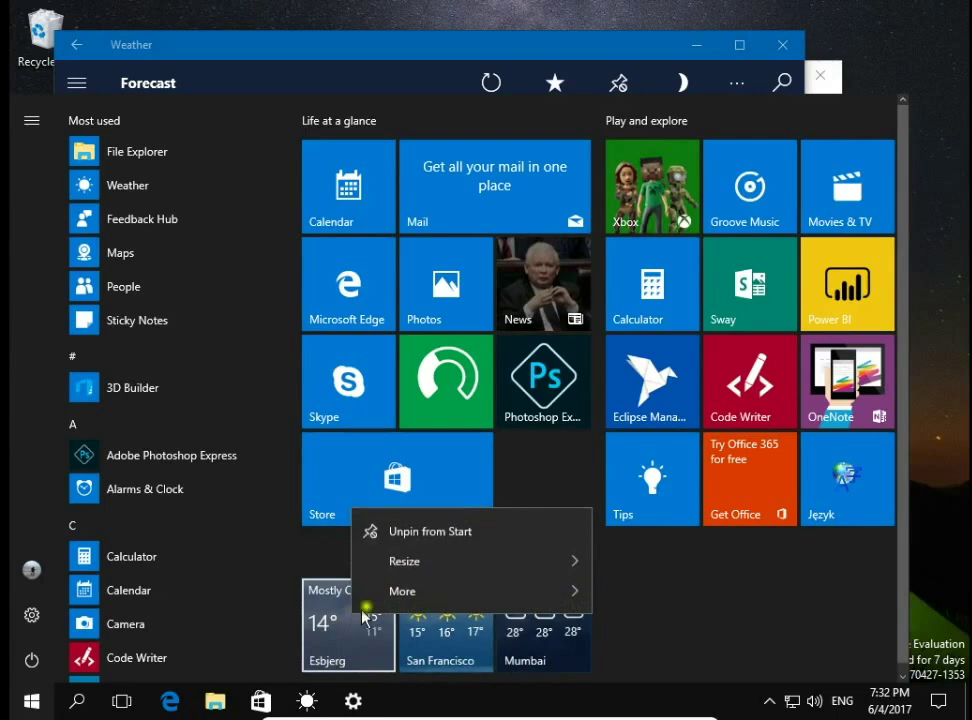
mouse_move(436, 567)
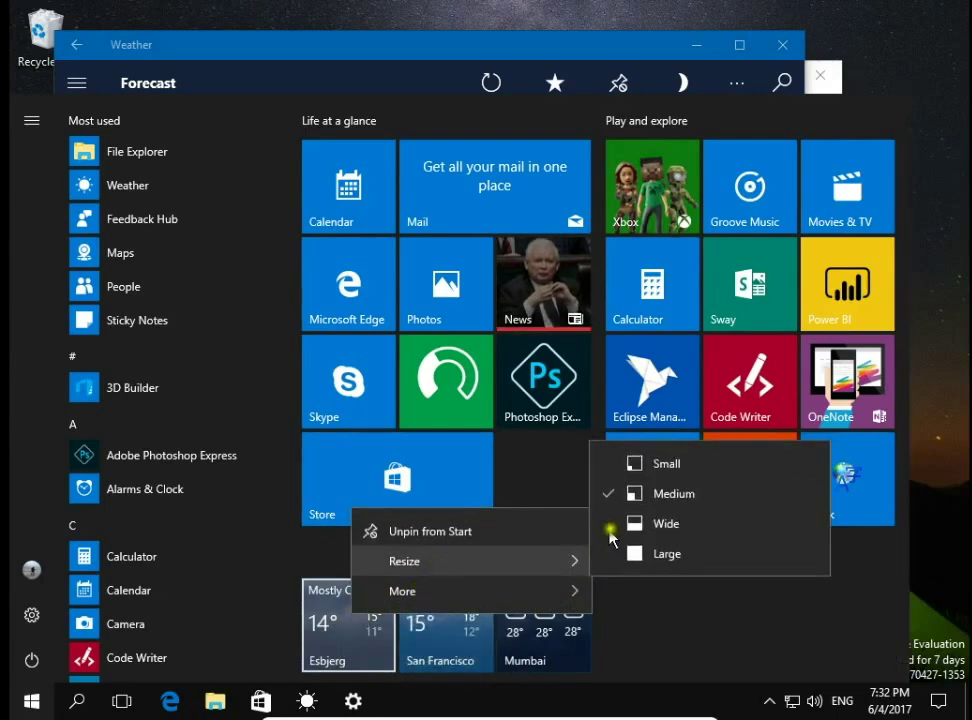
left_click(646, 524)
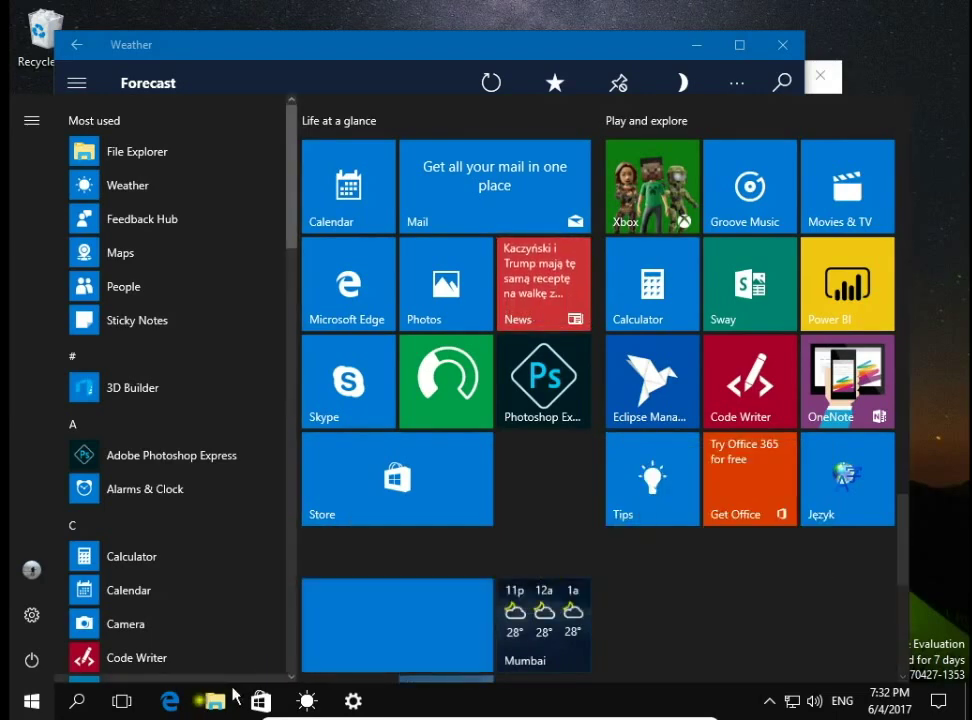
Move the weather tiles to the start of the Life at a glance group, with San Francisco beside Esbjerg and Mumbai below Esbjerg
left_click_drag(320, 668, 360, 188)
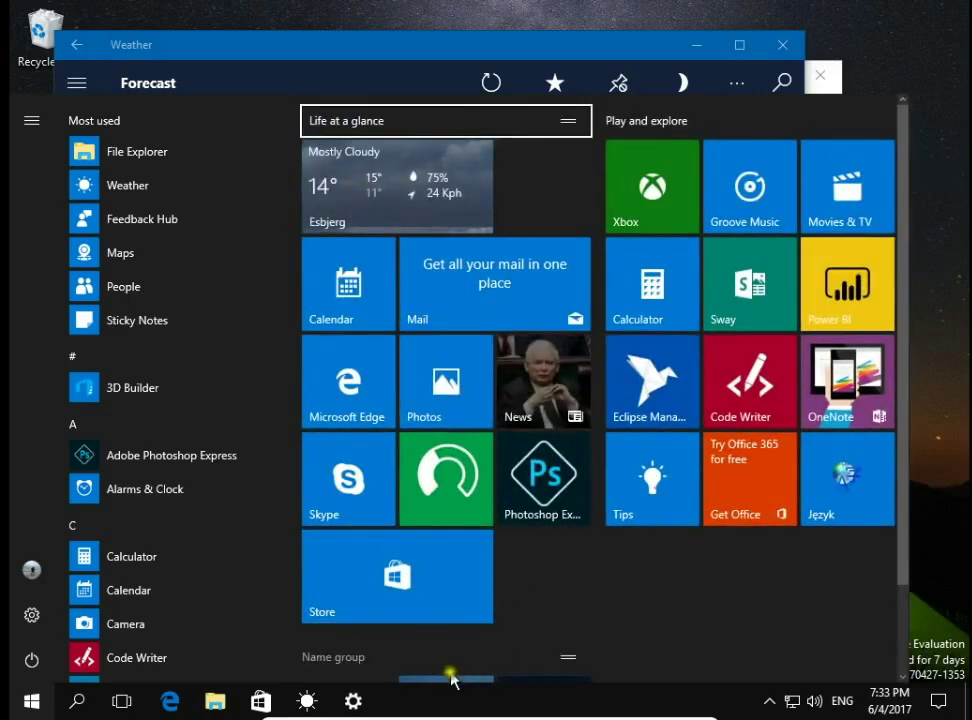
left_click_drag(449, 684, 541, 160)
scroll(503, 618, "down", 1)
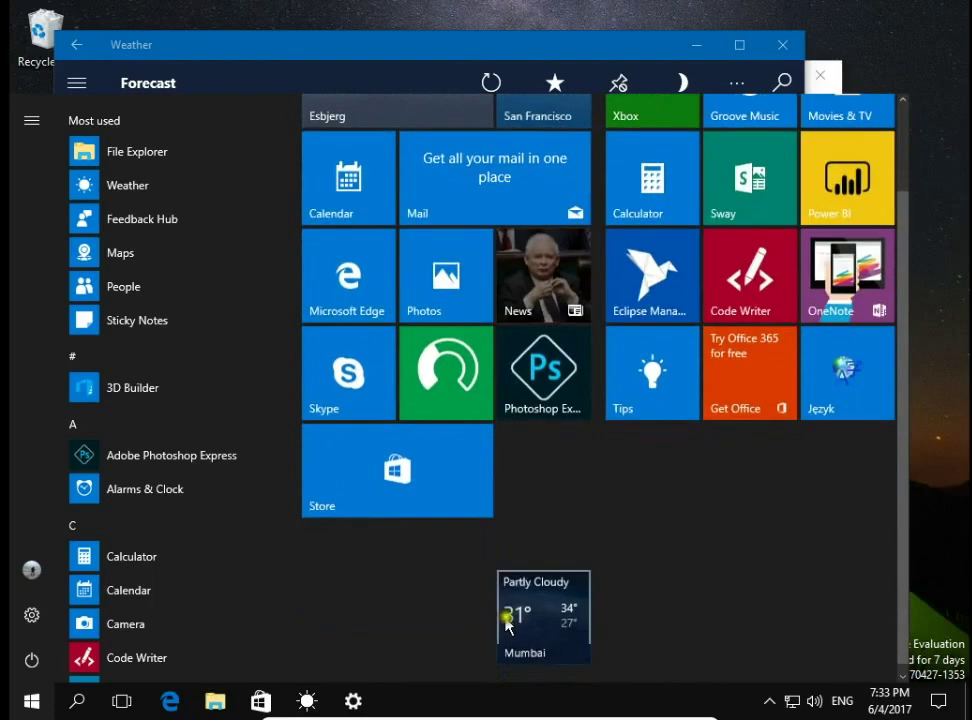
left_click_drag(520, 625, 322, 186)
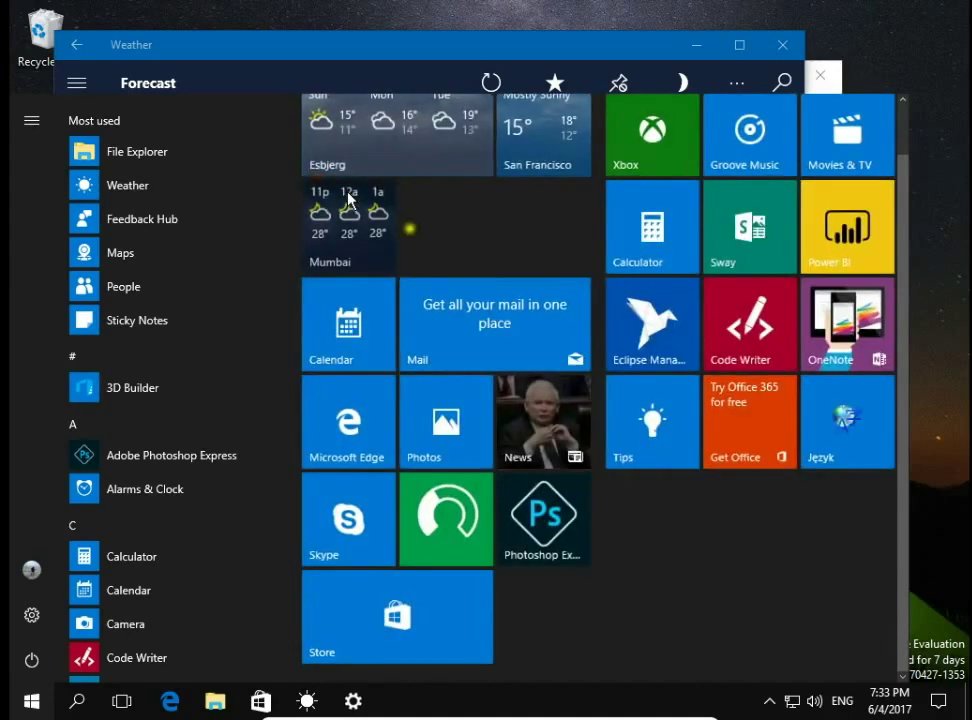